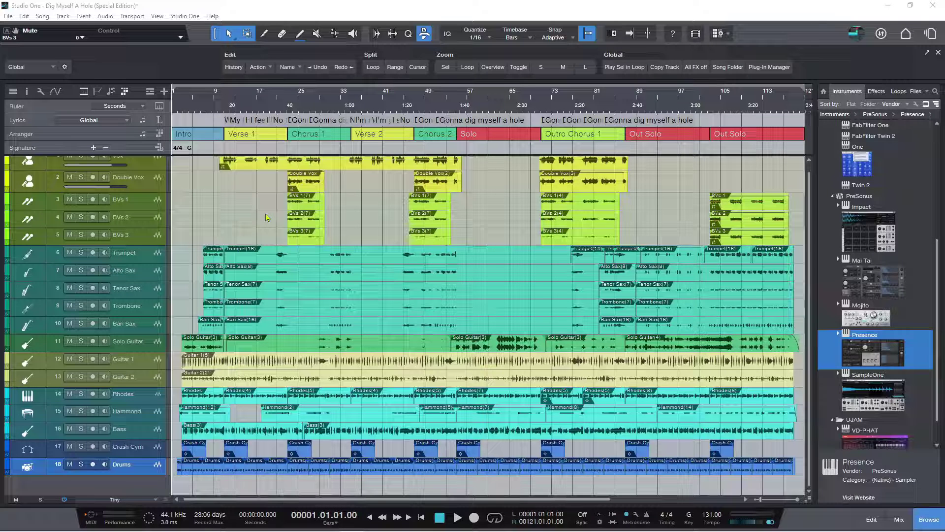
Check the Lyrics entry among the arrangement's global tracks and place the playhead at bar 10
left_click(150, 92)
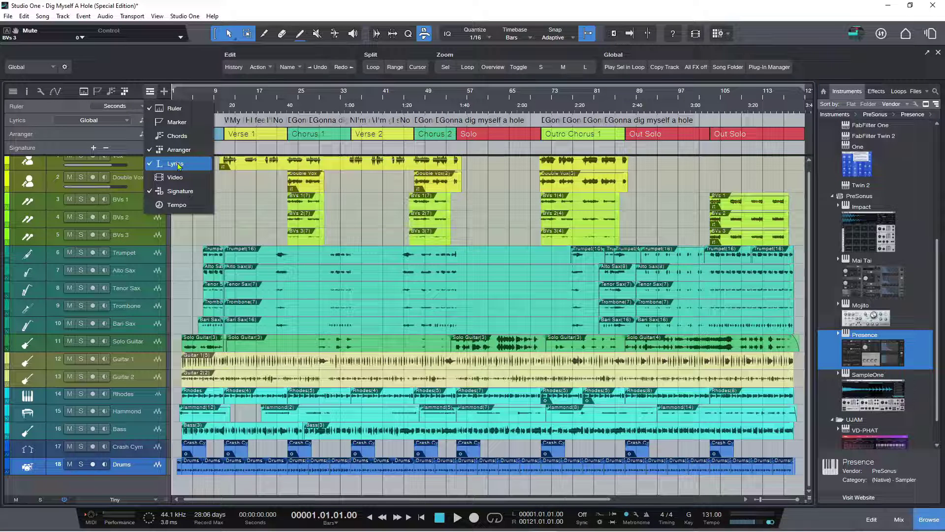
left_click(178, 165)
left_click(324, 95)
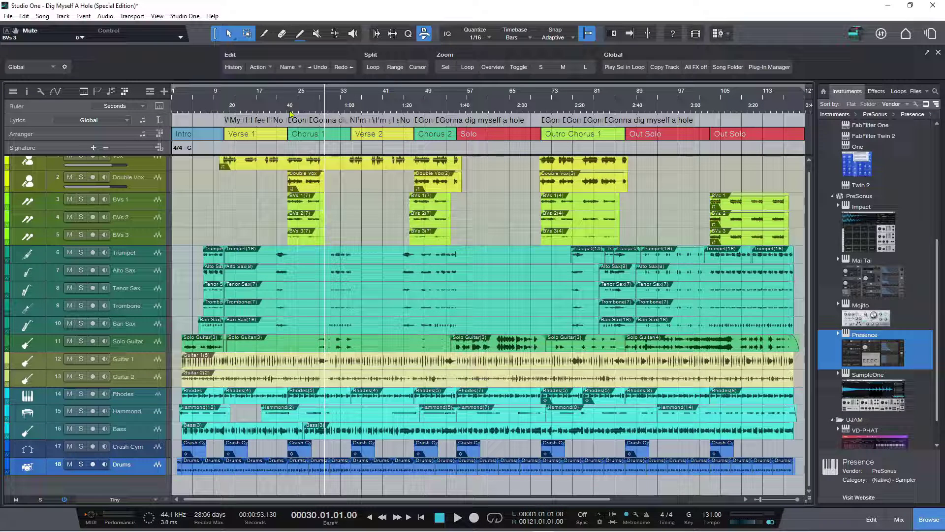
left_click(222, 92)
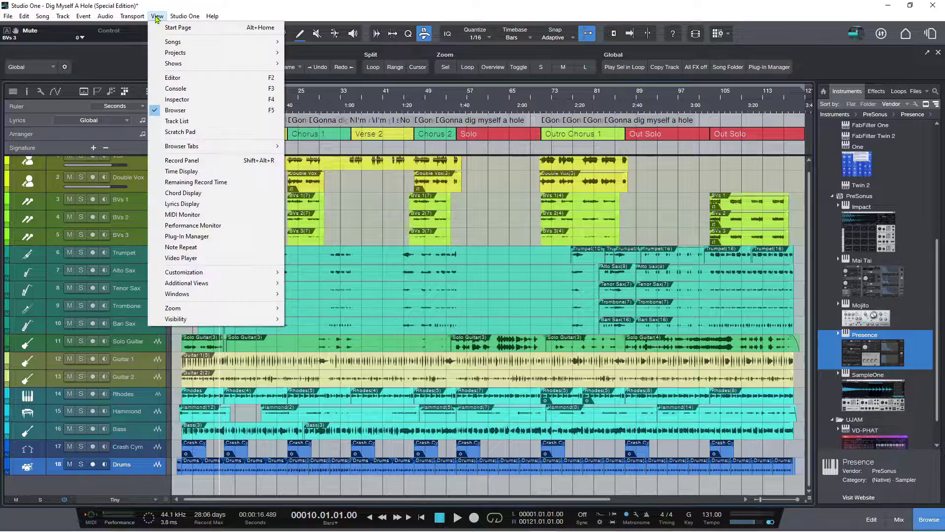
Open the Lyrics Display window, widening it and repositioning it over the middle of the arrangement
left_click(178, 206)
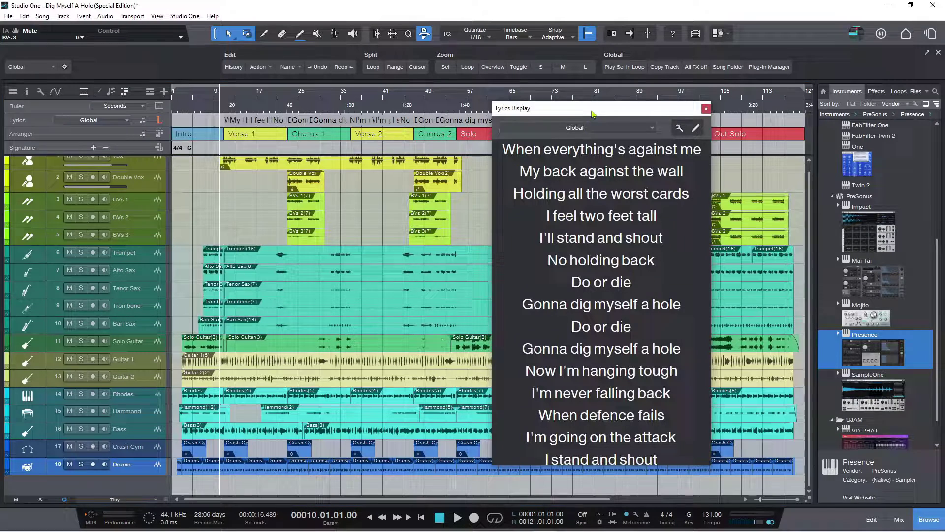
left_click_drag(594, 113, 458, 102)
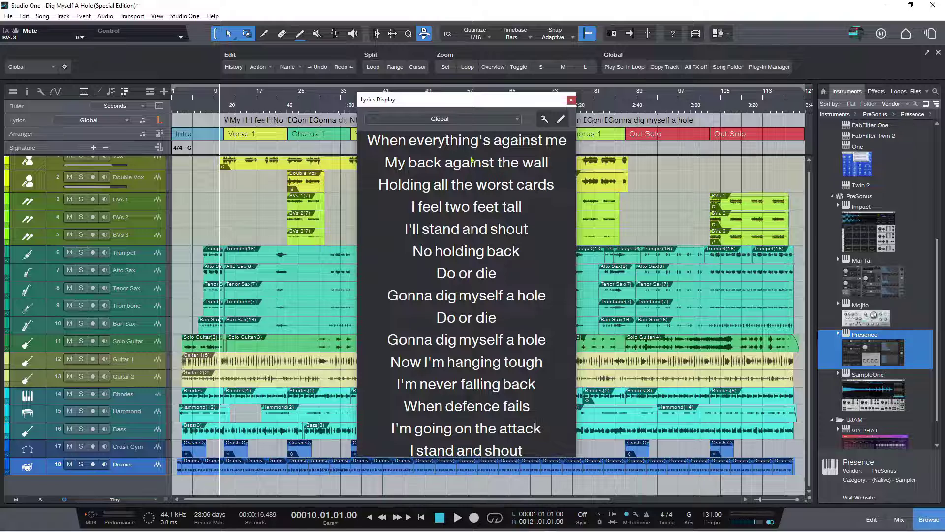
left_click_drag(577, 255, 685, 266)
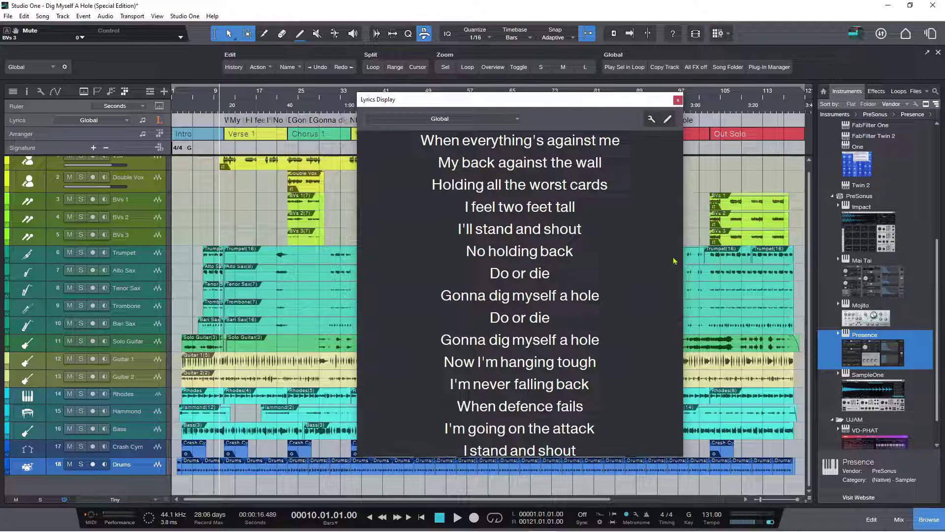
left_click_drag(552, 105, 507, 105)
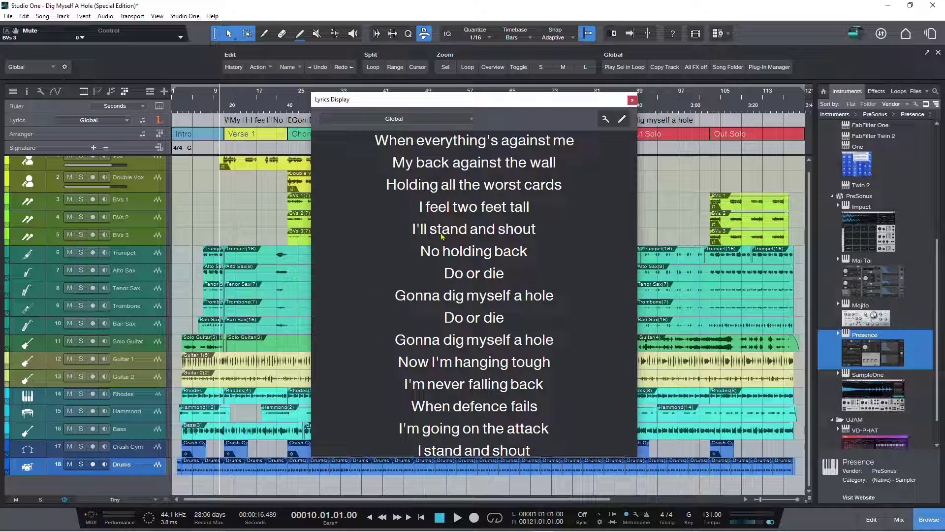
Try left alignment for the text in the Lyrics Display and restore it to centered
left_click(605, 120)
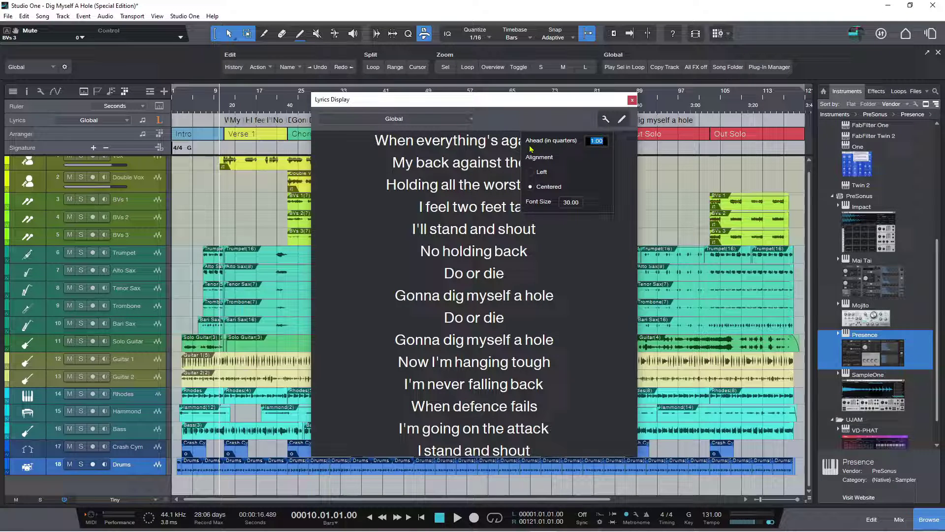
left_click(530, 172)
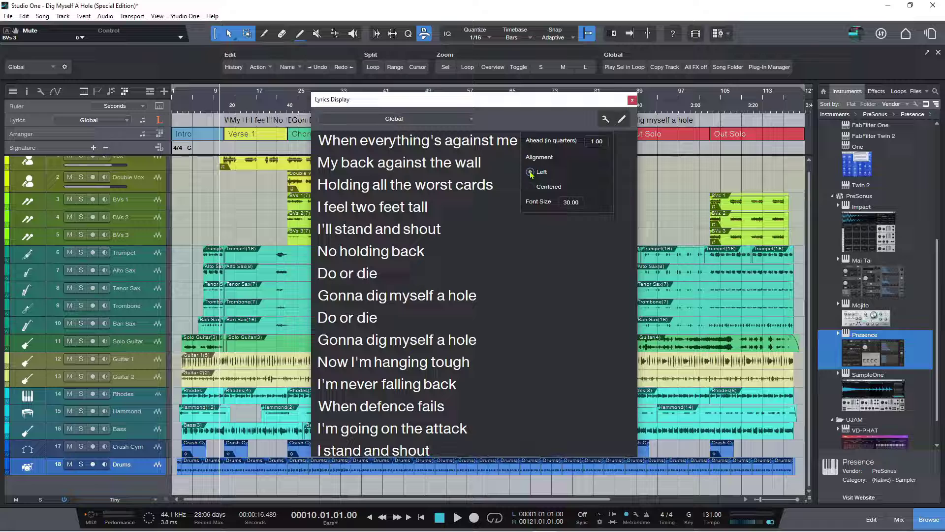
left_click(530, 187)
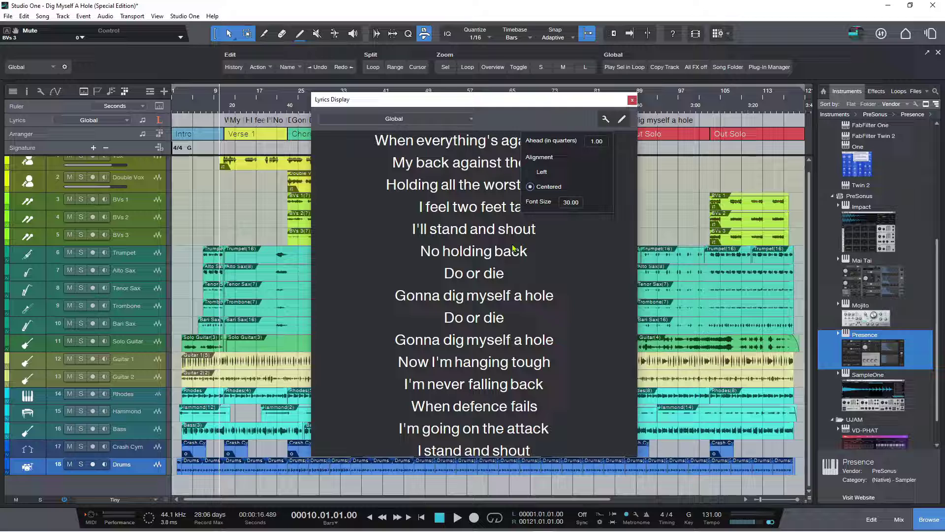
left_click(540, 124)
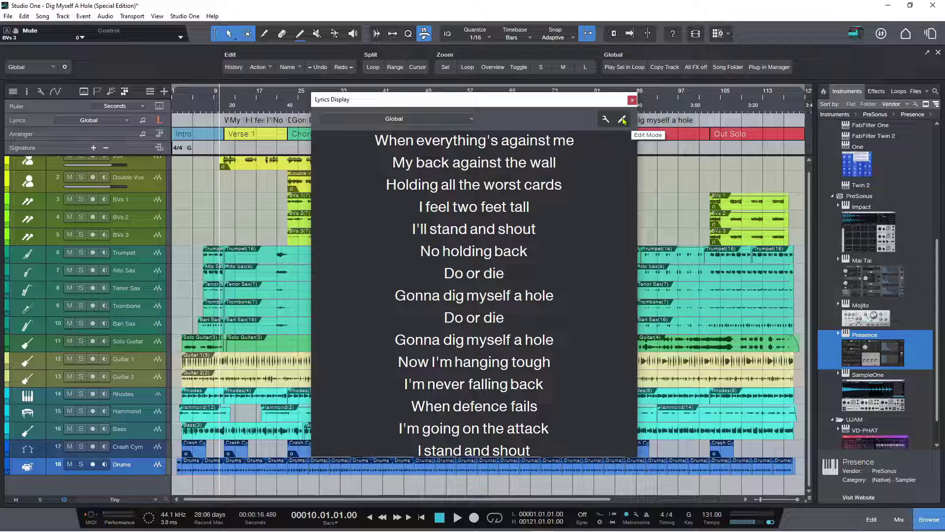
Hide the bar rulers above the lines in the Lyrics Display's edit mode and return to the normal lyrics view
left_click(622, 120)
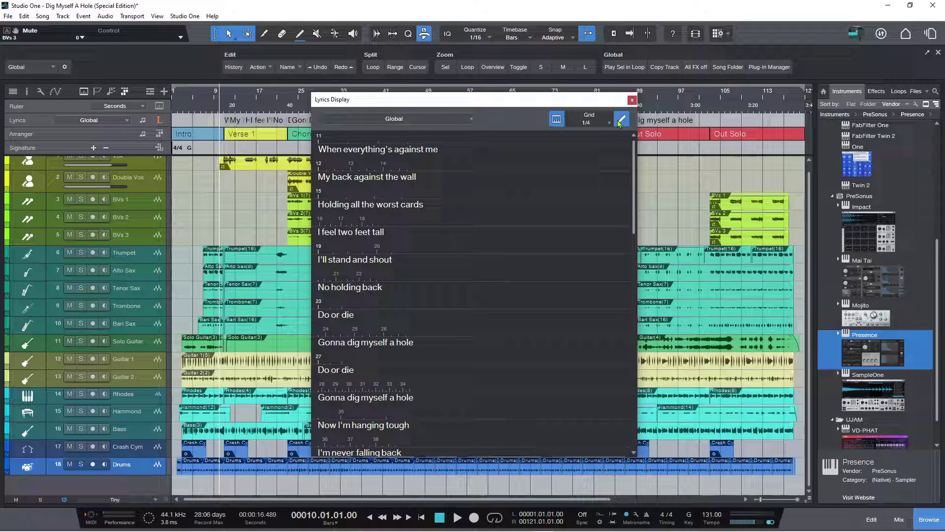
left_click(325, 148)
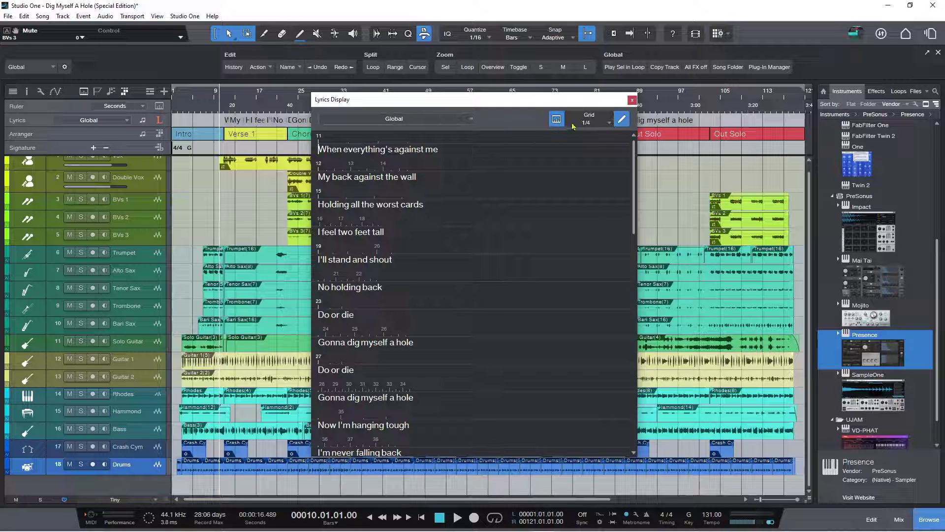
left_click(610, 125)
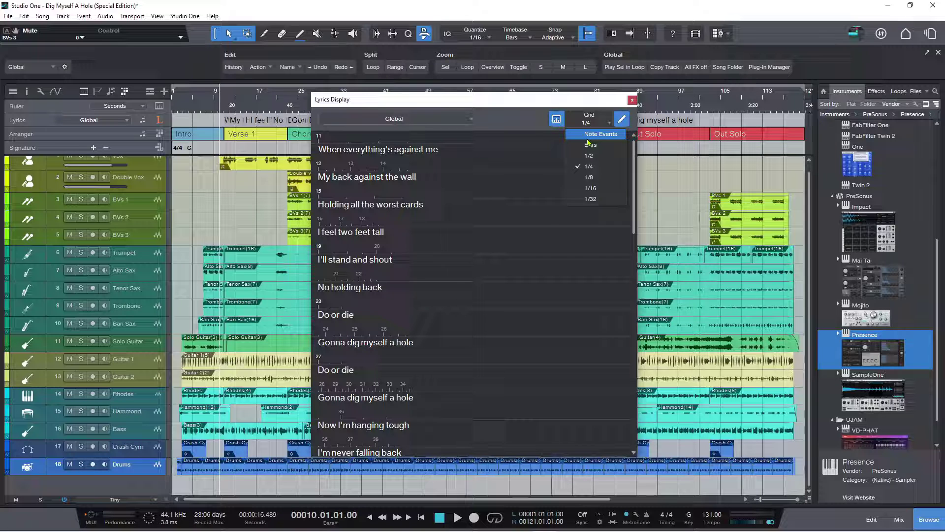
left_click(555, 121)
left_click(555, 120)
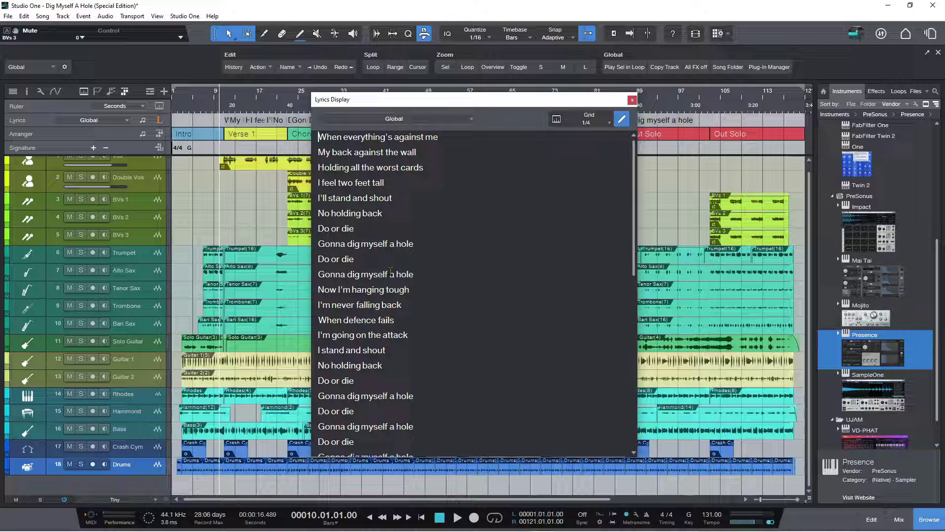
left_click(620, 121)
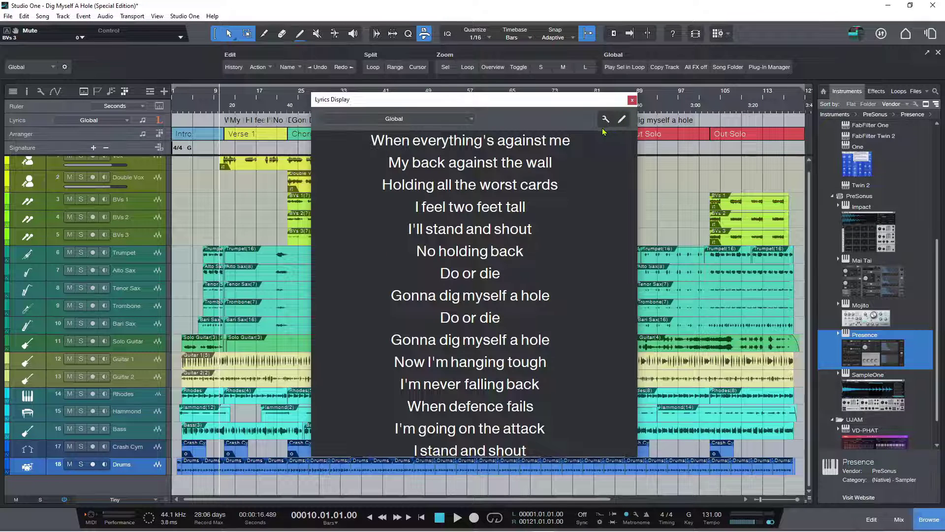
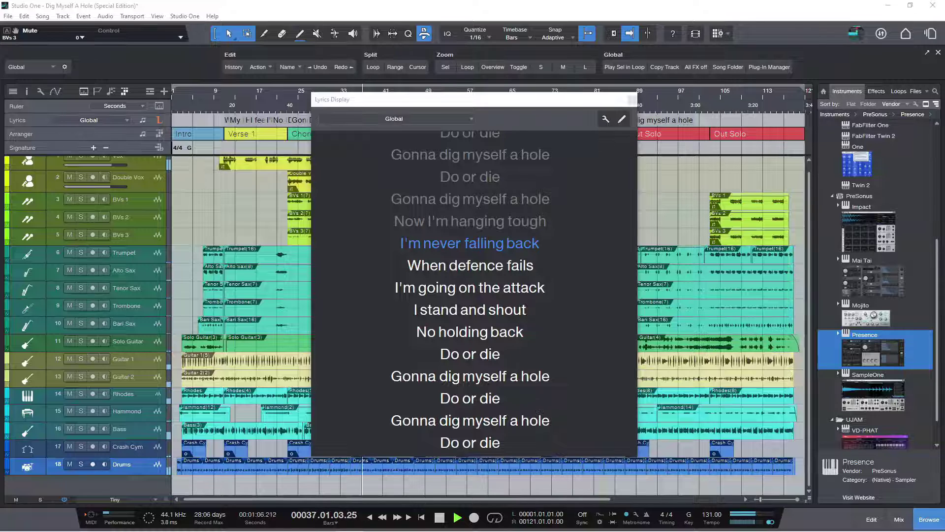
Stop playback and close the Lyrics Display window
key("space")
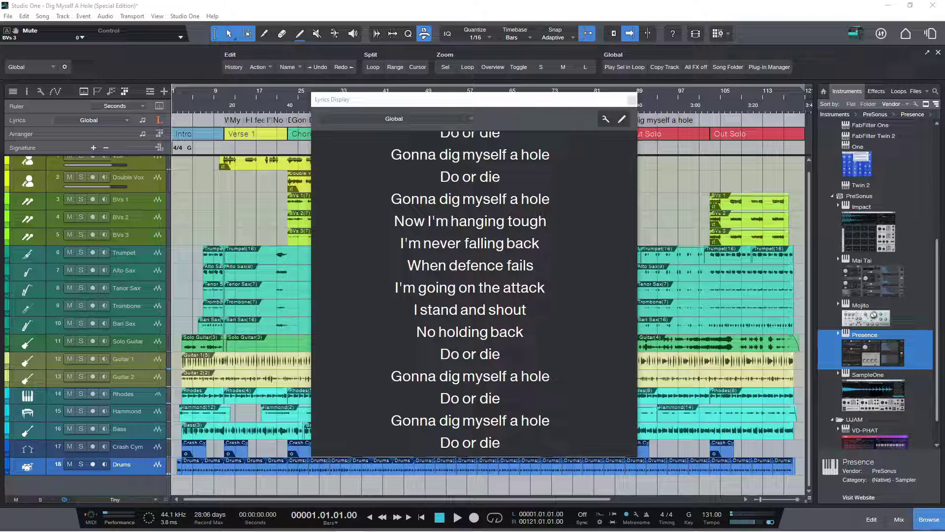
scroll(460, 260, "up", 6)
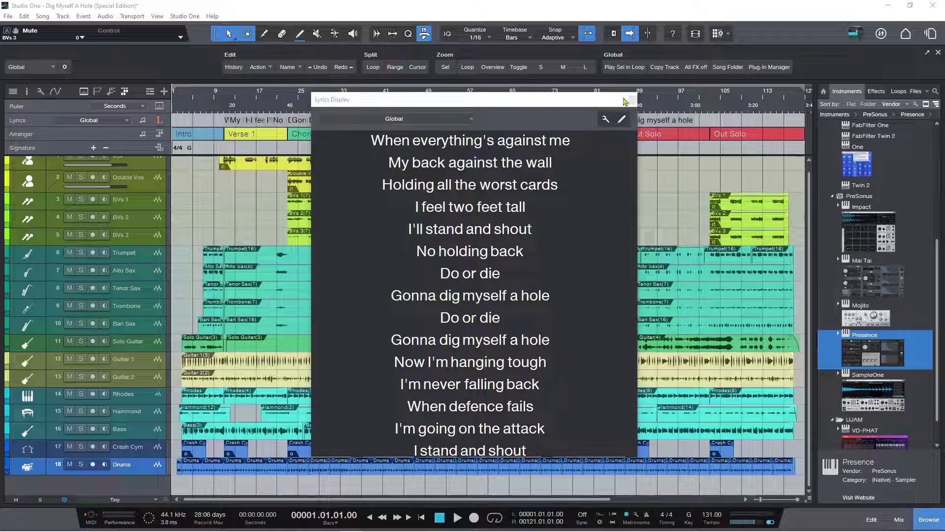
left_click(598, 101)
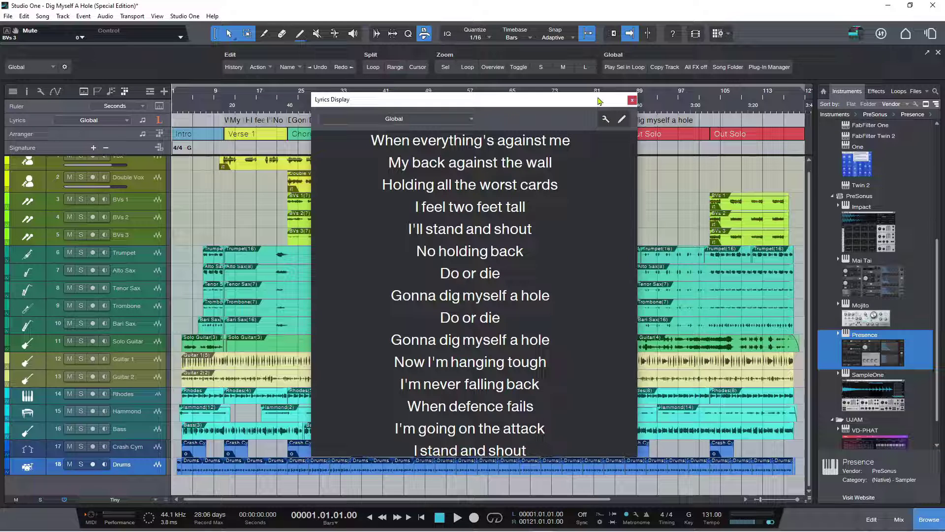
left_click(632, 101)
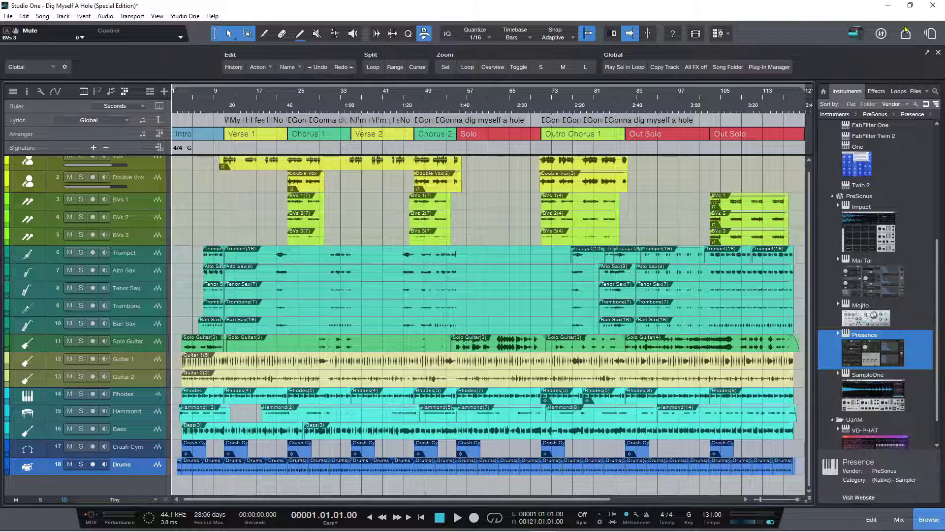
Switch to the Track Presets Demo song and enter the lyric "I" for the first Presence note
mouse_move(933, 33)
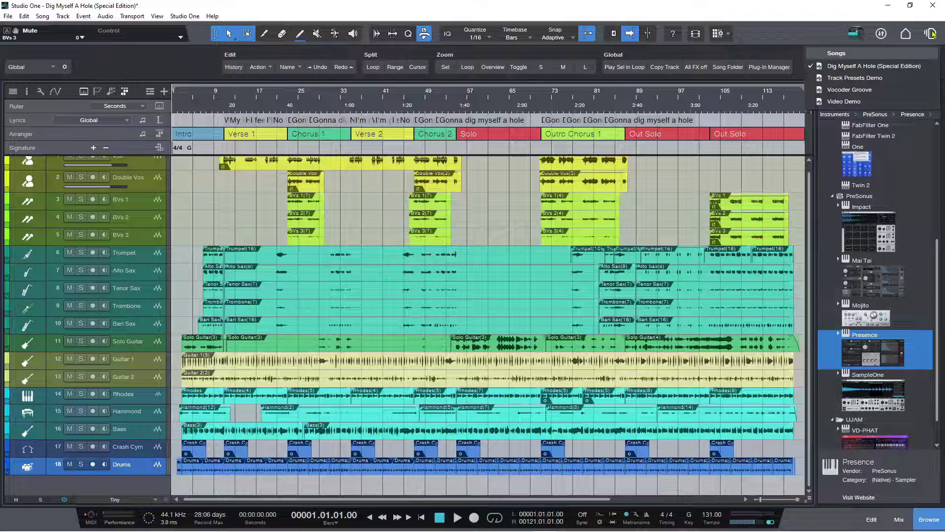
left_click(856, 77)
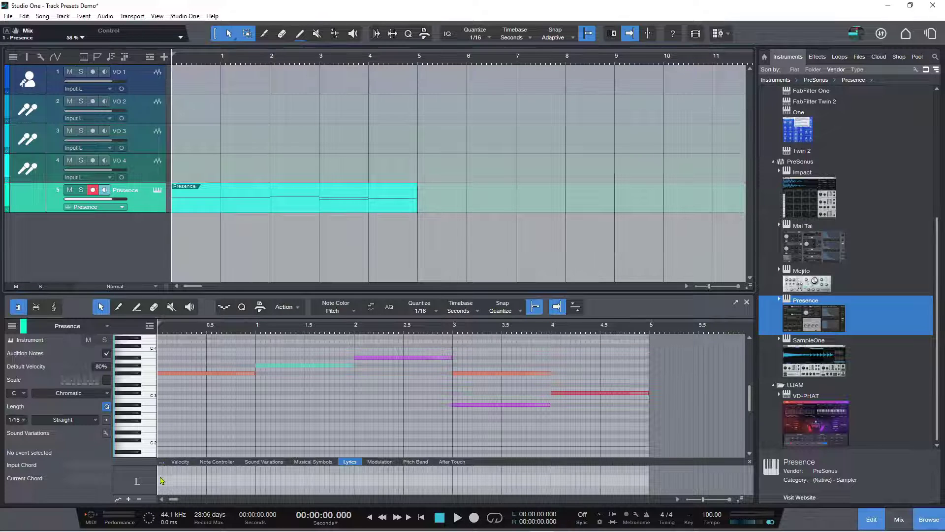
left_click(179, 373)
left_click(161, 480)
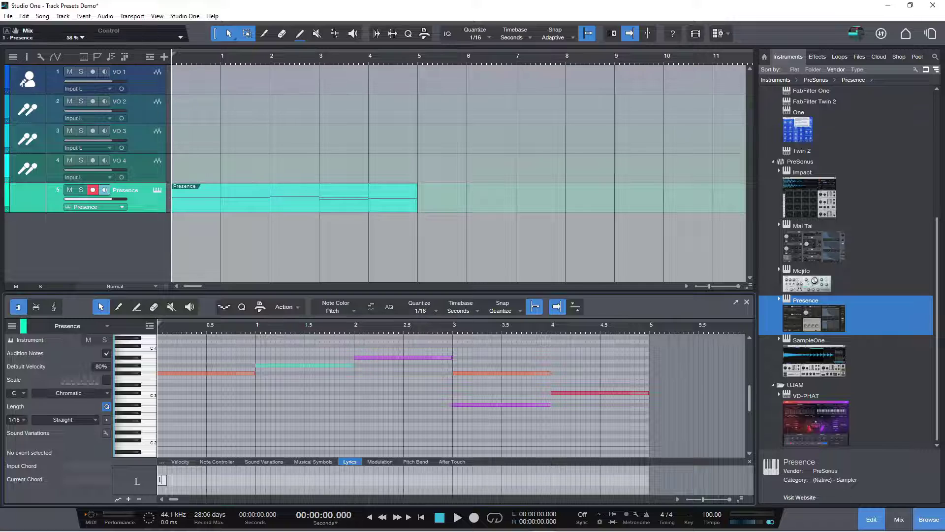
key("Tab")
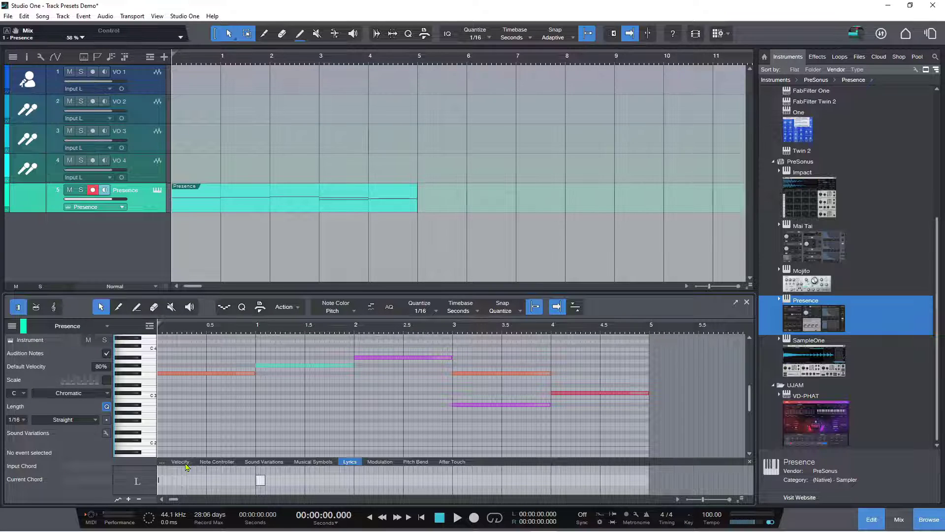
Enter the lyric "aam" for the second note of the Presence part
type("m")
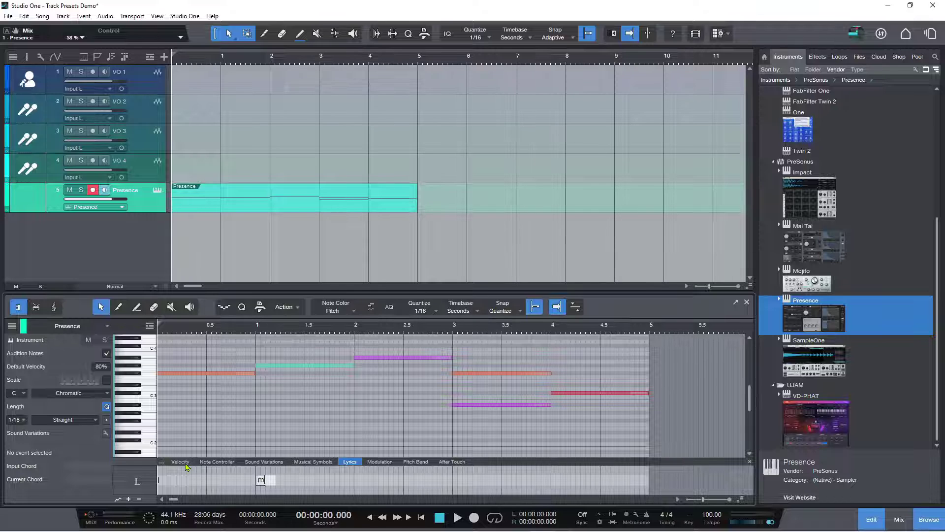
key("BackSpace")
type("a")
type("a")
key("Tab")
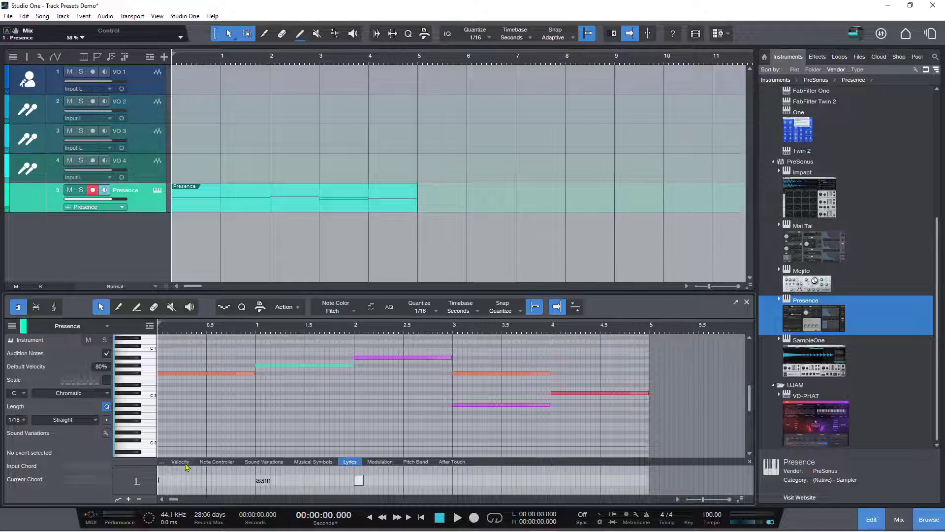
Enter the lyric "here" for the third note of the Presence part
type("erewhere")
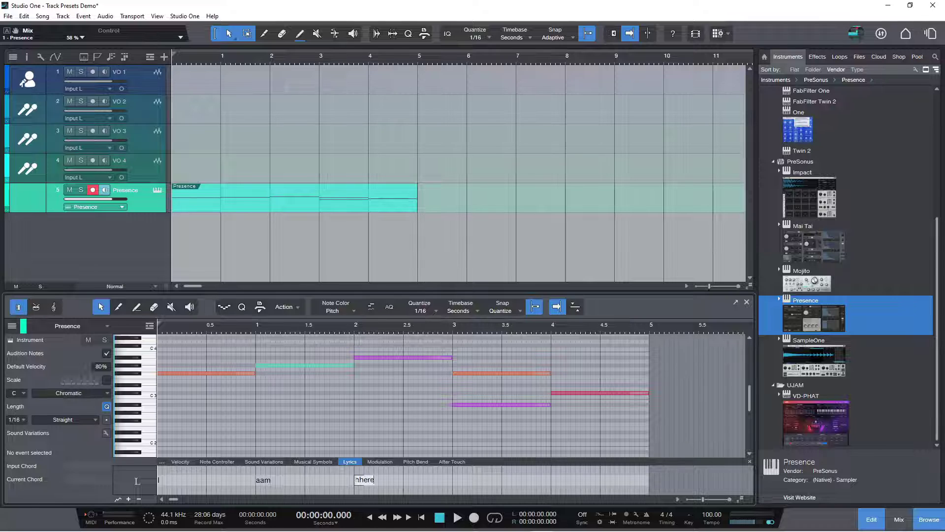
key("BackSpace")
key("BackSpace")
key("BackSpace")
key("BackSpace")
type("h")
key("Tab")
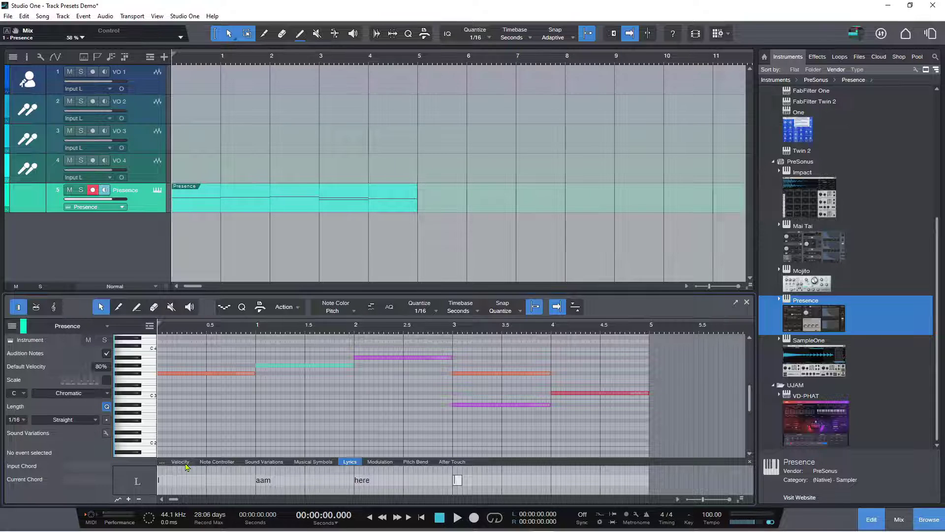
Enter the lyrics "for" and "you" at the last two note positions of the Presence part
type("fo")
type("r")
key("Tab")
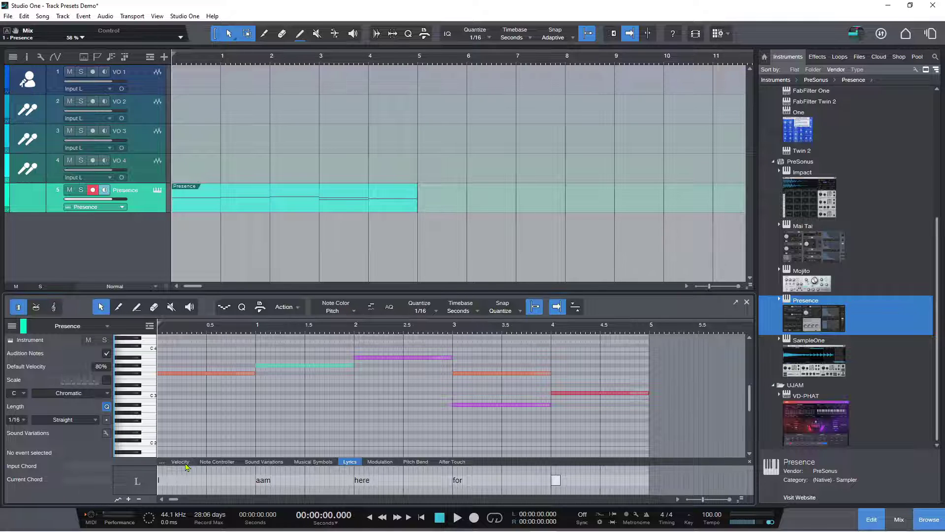
type("you")
key("BackSpace")
key("BackSpace")
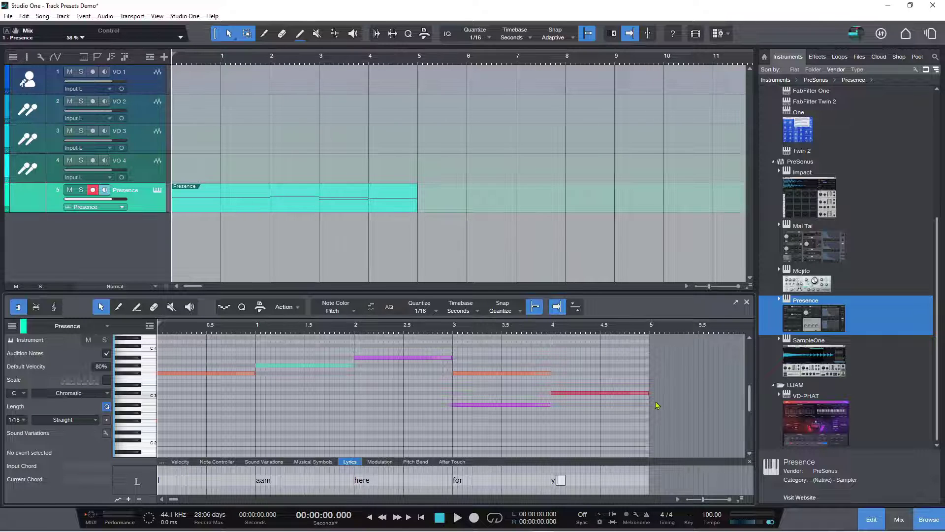
type("ou")
key("Return")
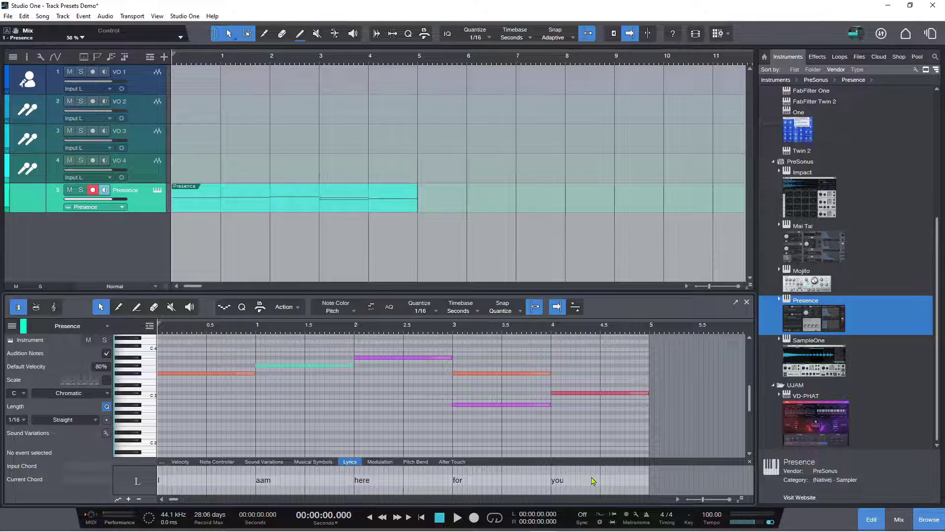
Correct the second note's lyric to "am" and play the Presence part from the start
double_click(264, 480)
type("am")
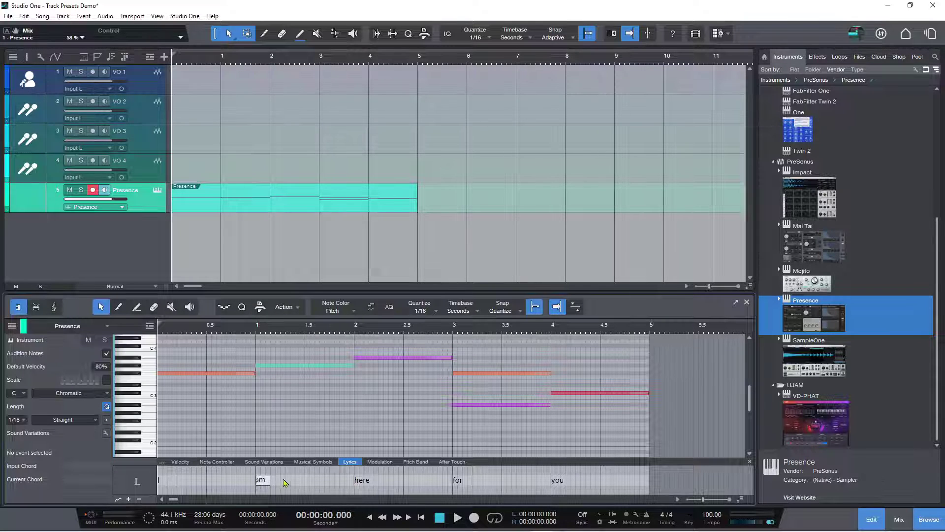
key("Return")
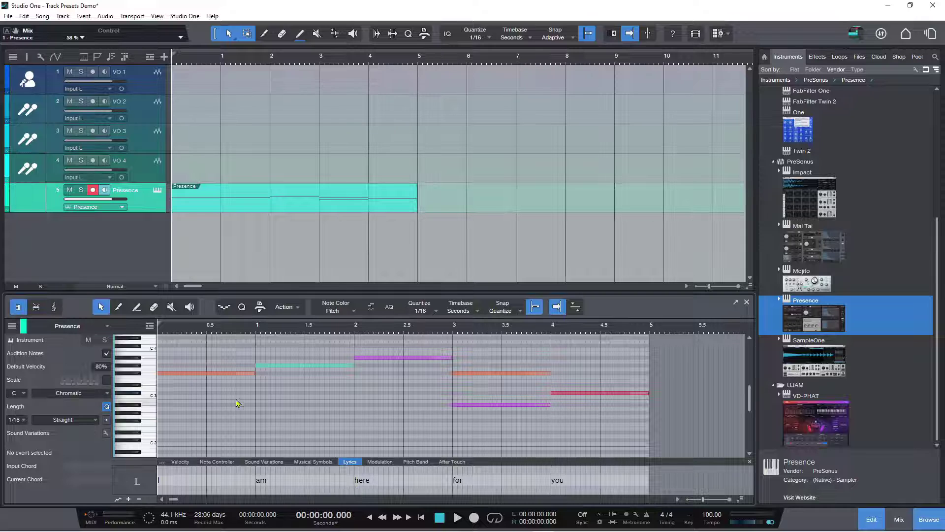
key("space")
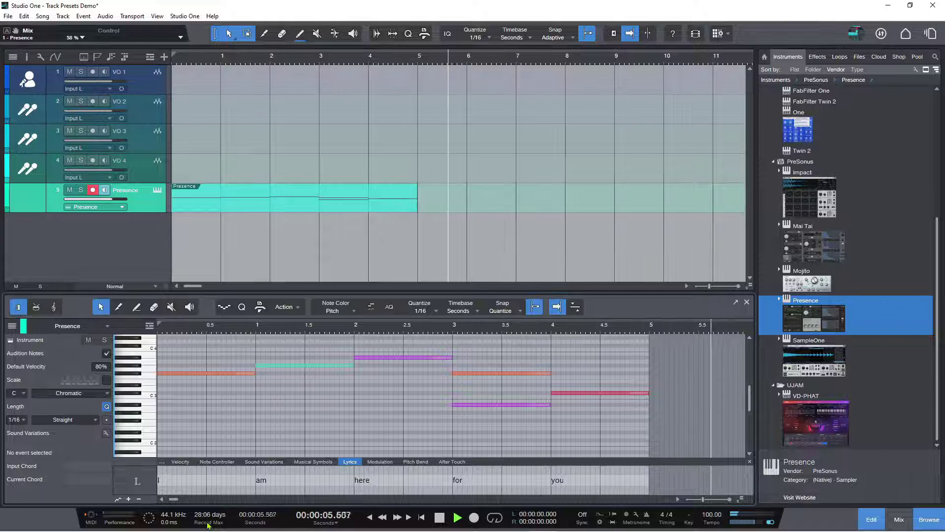
Stop playback, replay the Presence part from the start to follow its note lyrics, and stop again
key("space")
key("space")
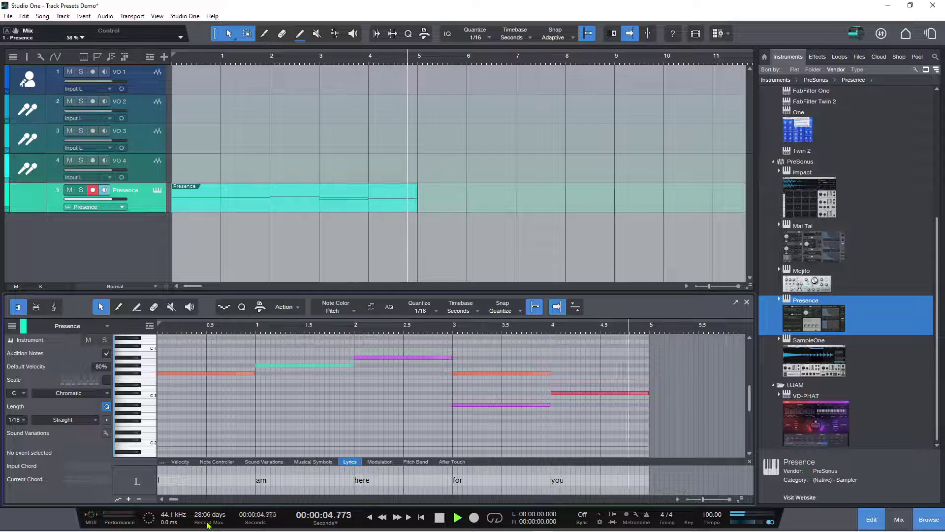
key("space")
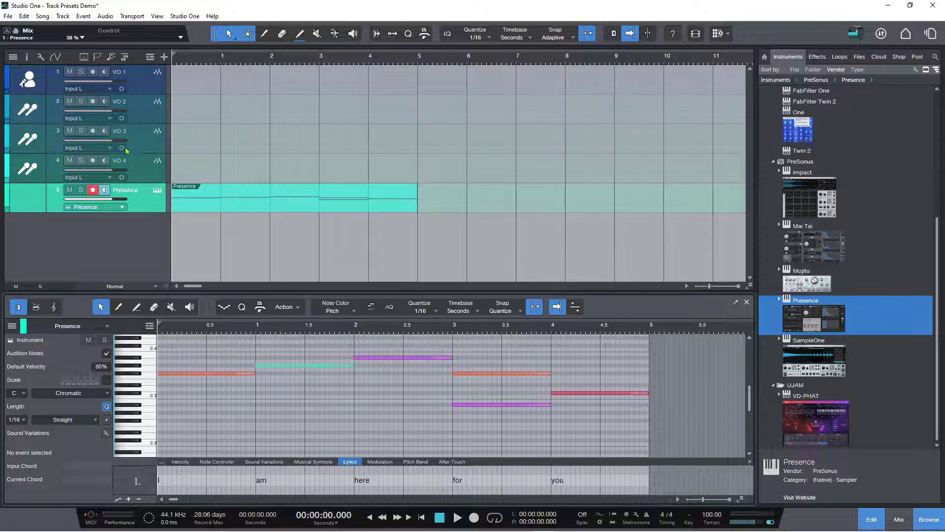
Show the global Lyrics track above the arrangement, then check its Lyrics Display window and close it
left_click(150, 57)
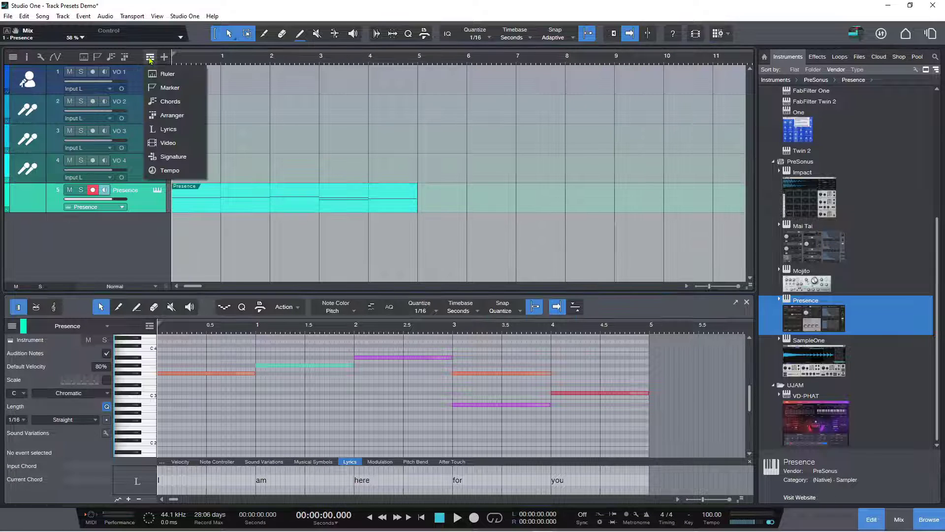
left_click(168, 129)
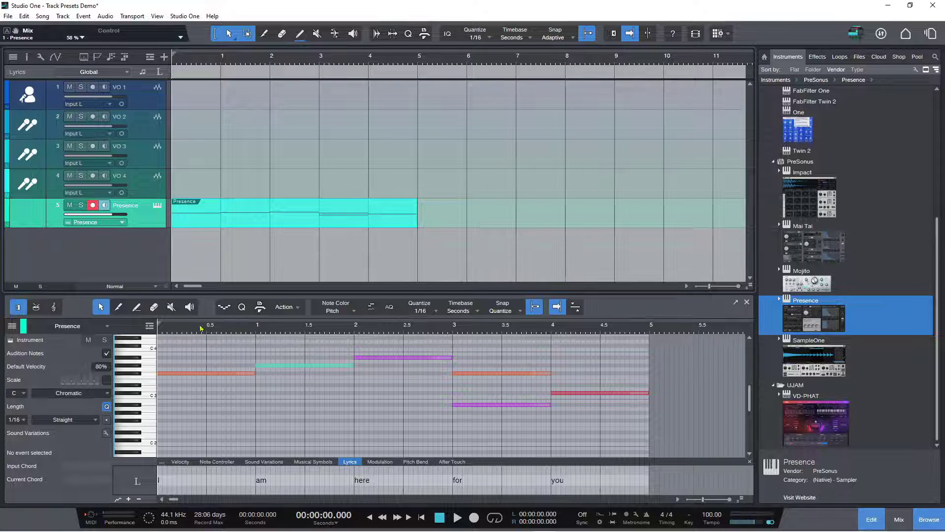
left_click(158, 73)
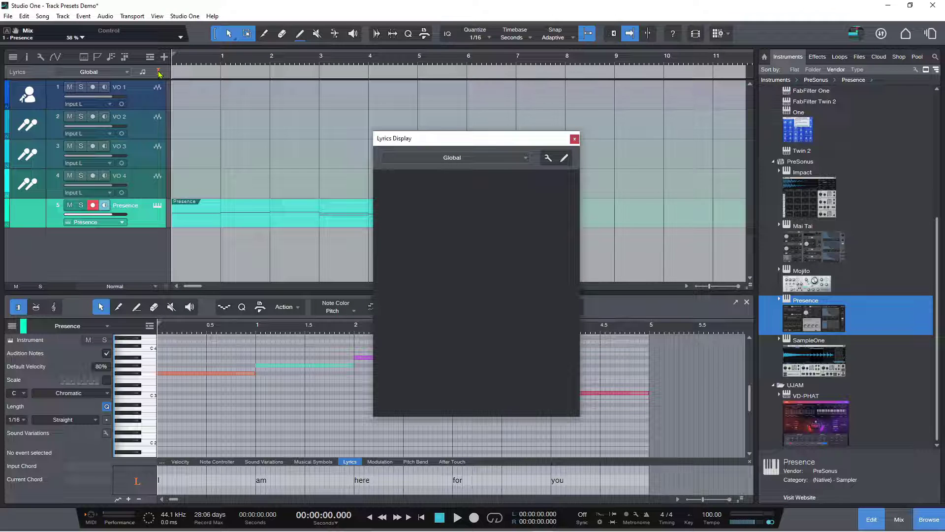
left_click(574, 139)
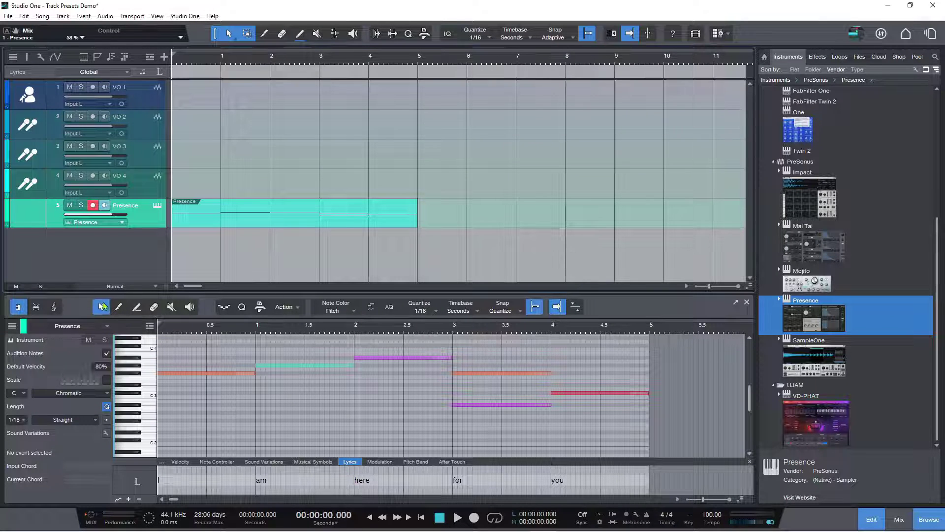
Switch the Presence part's editor to score view and play the part through with its lyrics under the notes
left_click(54, 307)
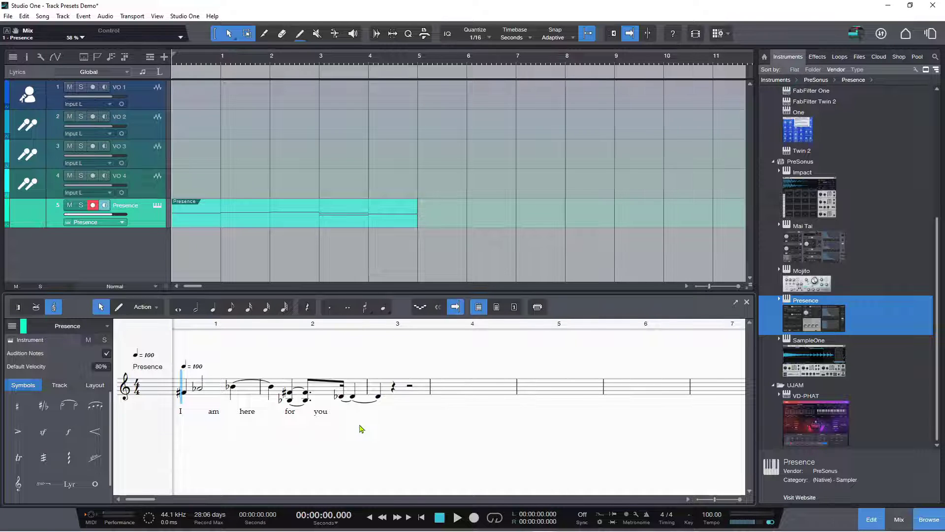
key("space")
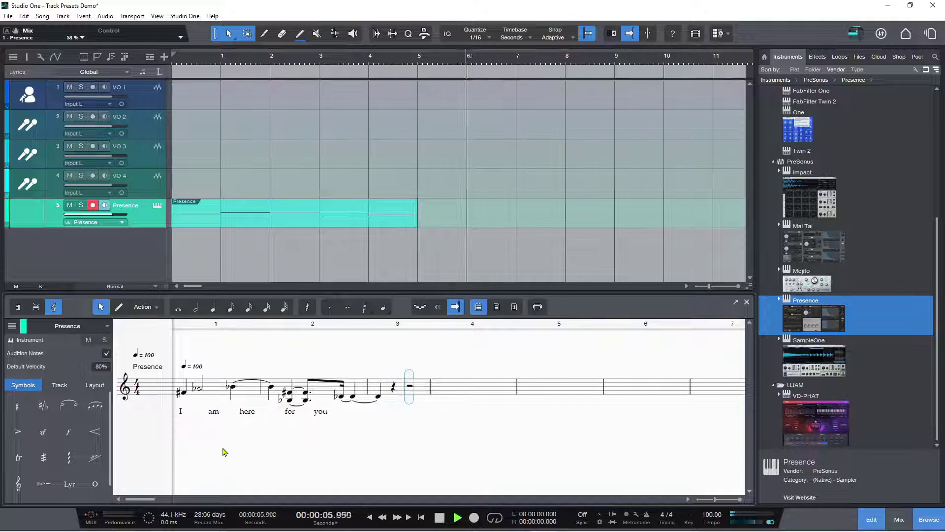
key("space")
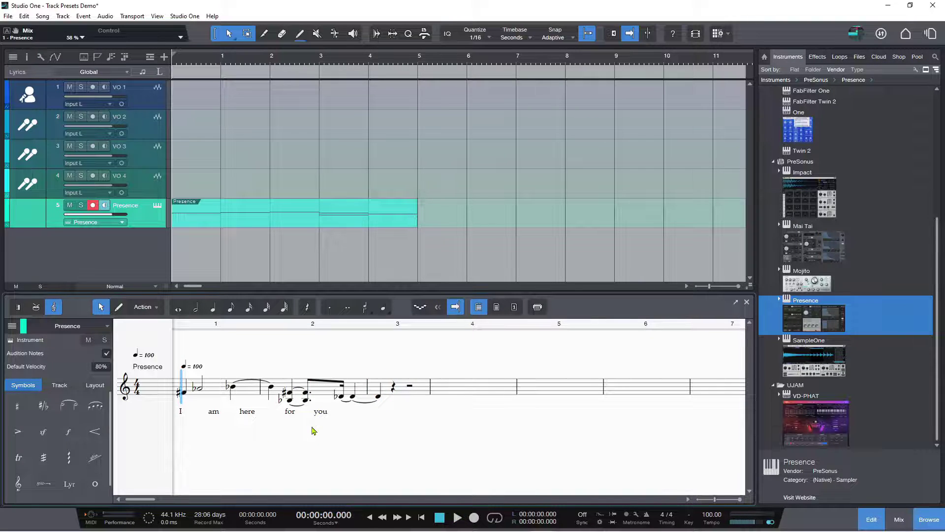